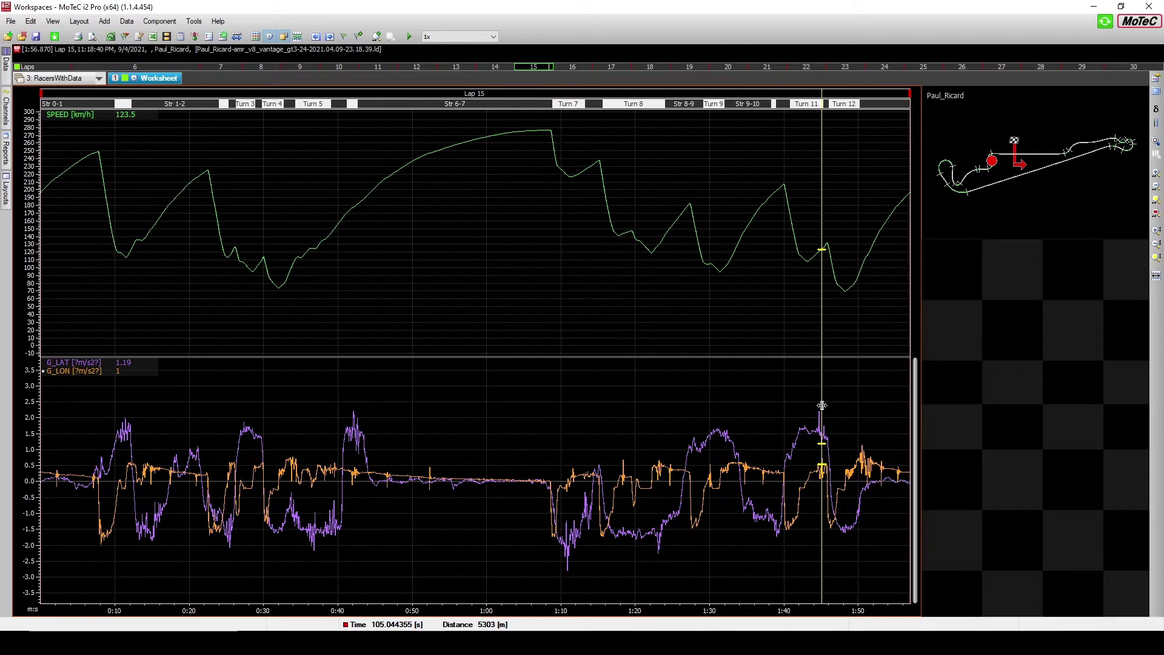
Add a Wheel gauge bound to STEERANGLE (filtered by 'stee') and move the time cursor to about 0:11.
right_click(966, 300)
mouse_move(978, 305)
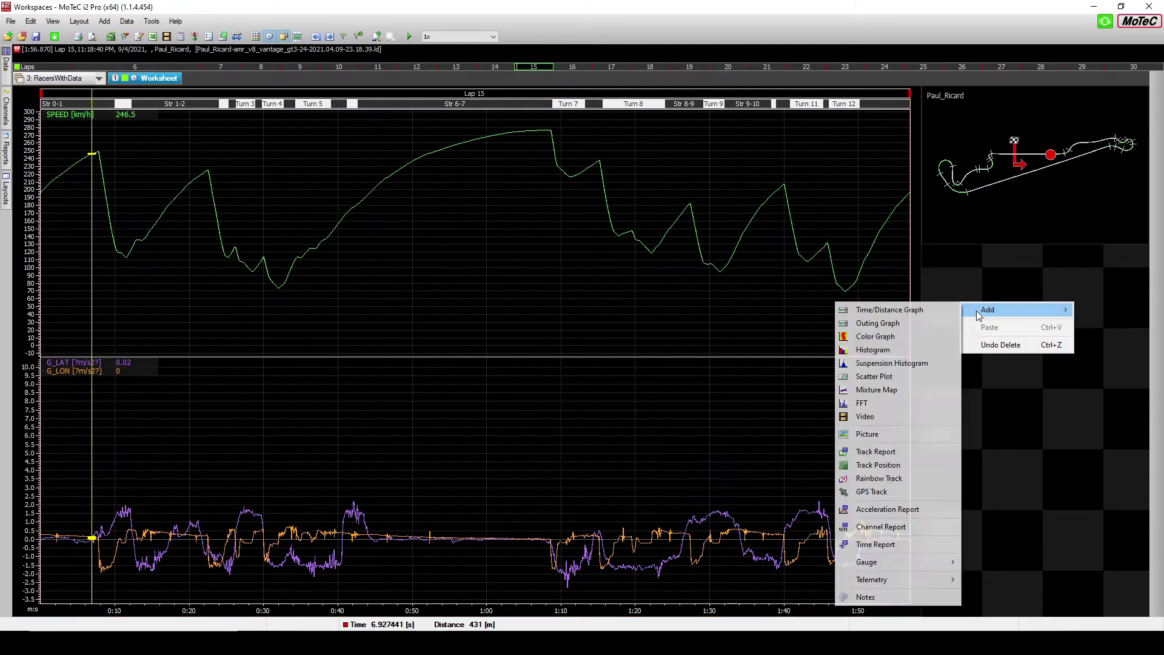
mouse_move(876, 561)
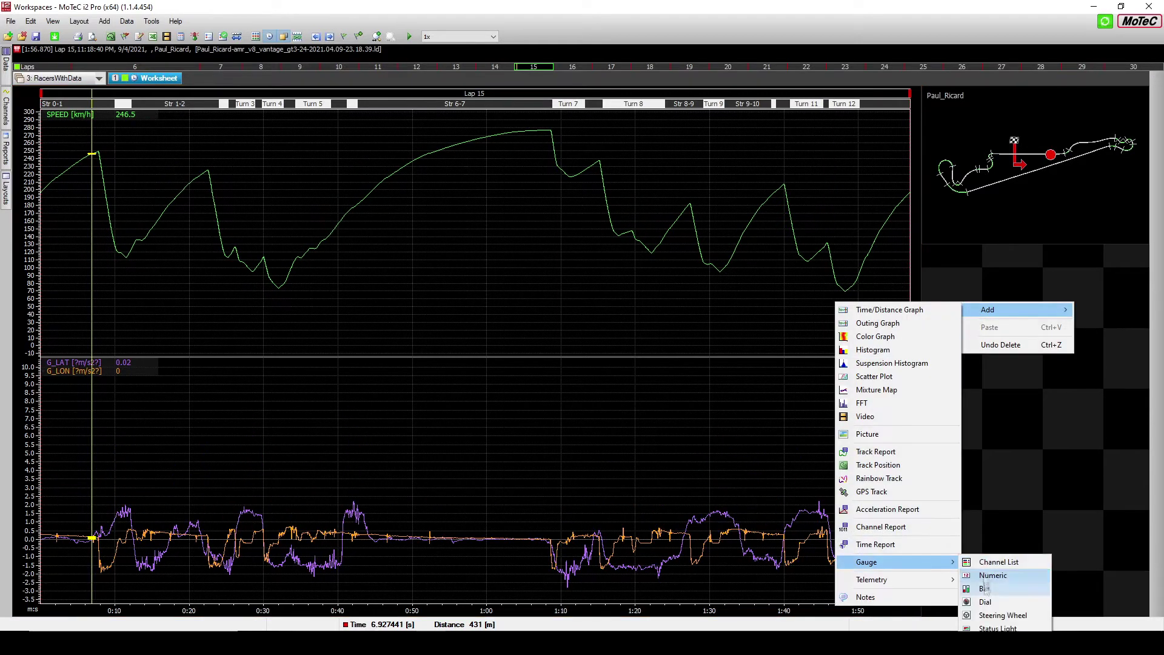
left_click(1018, 611)
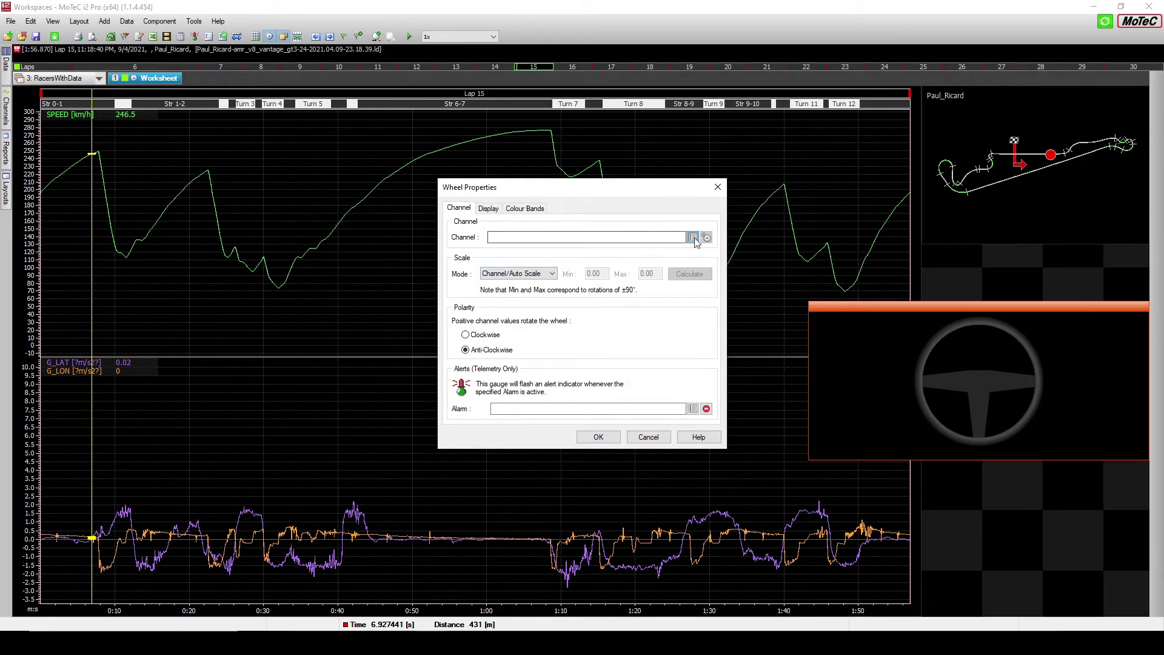
left_click(693, 237)
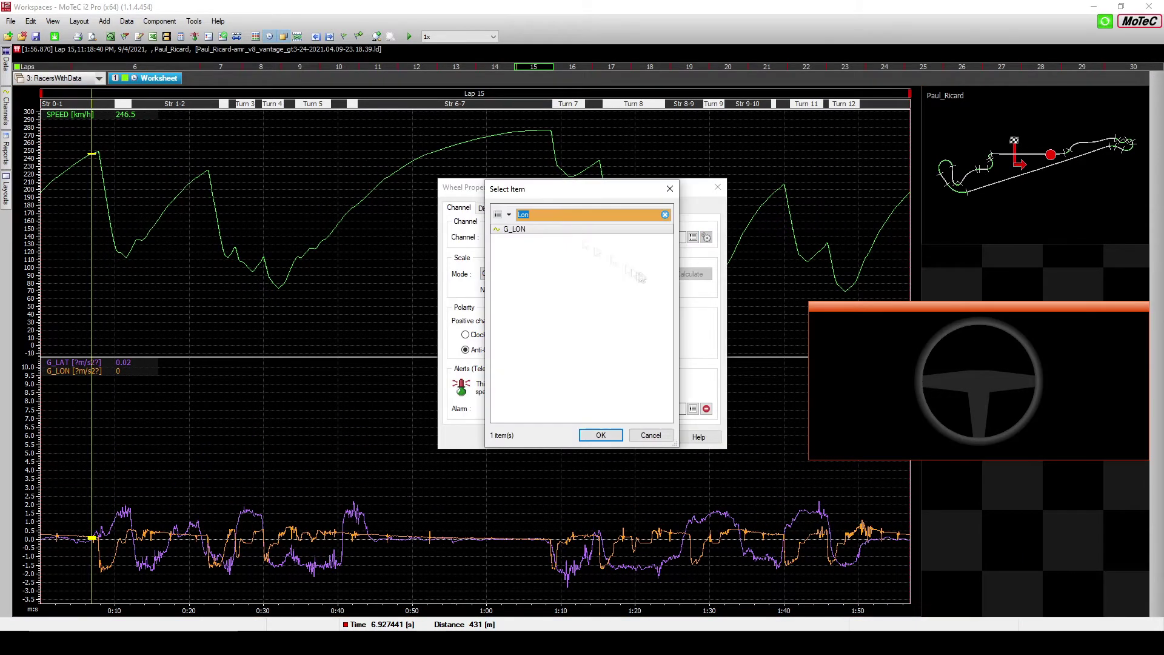
type("stee")
left_click(600, 435)
left_click(600, 437)
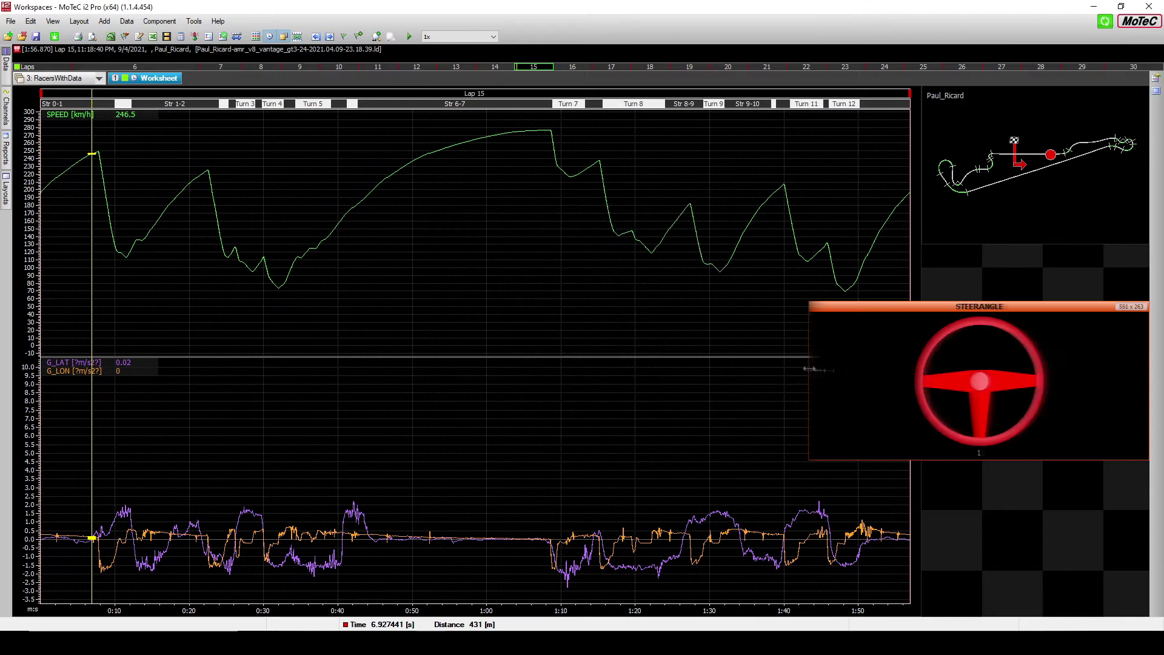
left_click(124, 418)
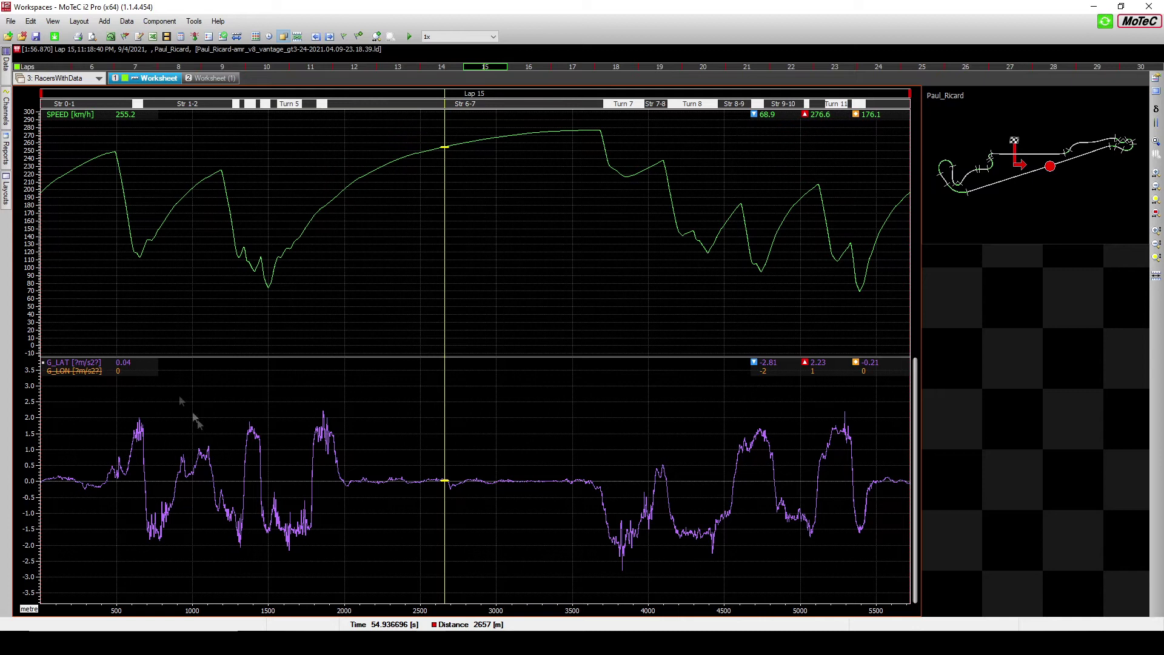
From the laps list, tick the overlay boxes for laps 10, 13, 14, 16, 17, 18, 20 and 25.
left_click(6, 61)
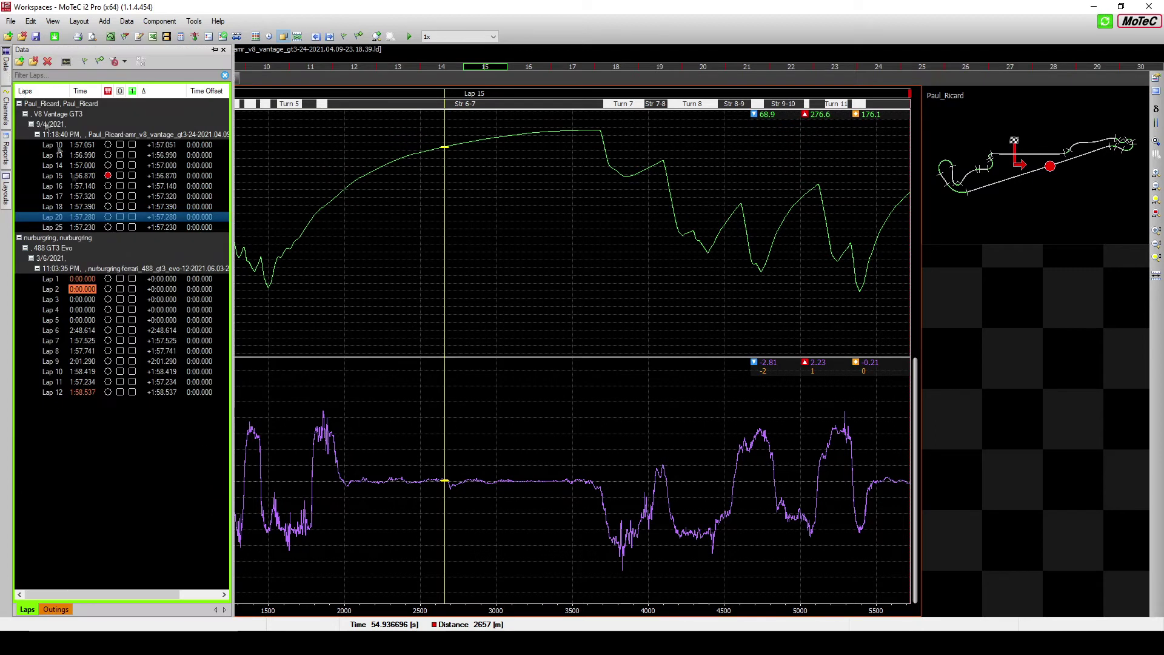
left_click(133, 145)
left_click(133, 155)
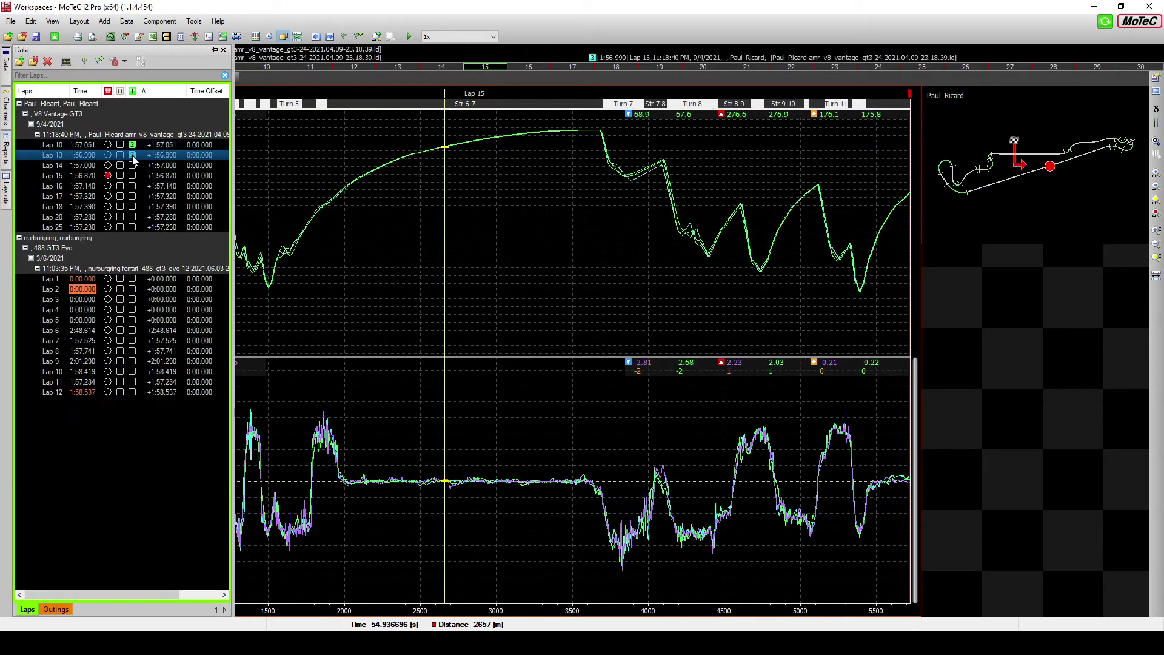
left_click(133, 166)
left_click(132, 187)
left_click(132, 197)
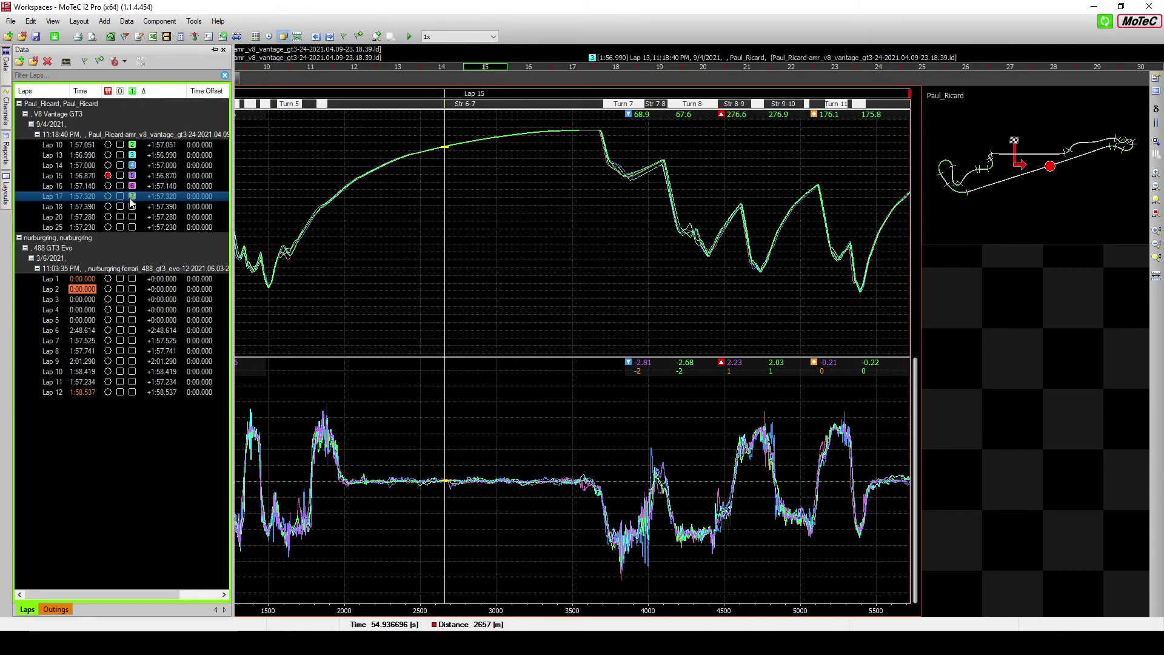
left_click(132, 208)
left_click(133, 218)
left_click(133, 227)
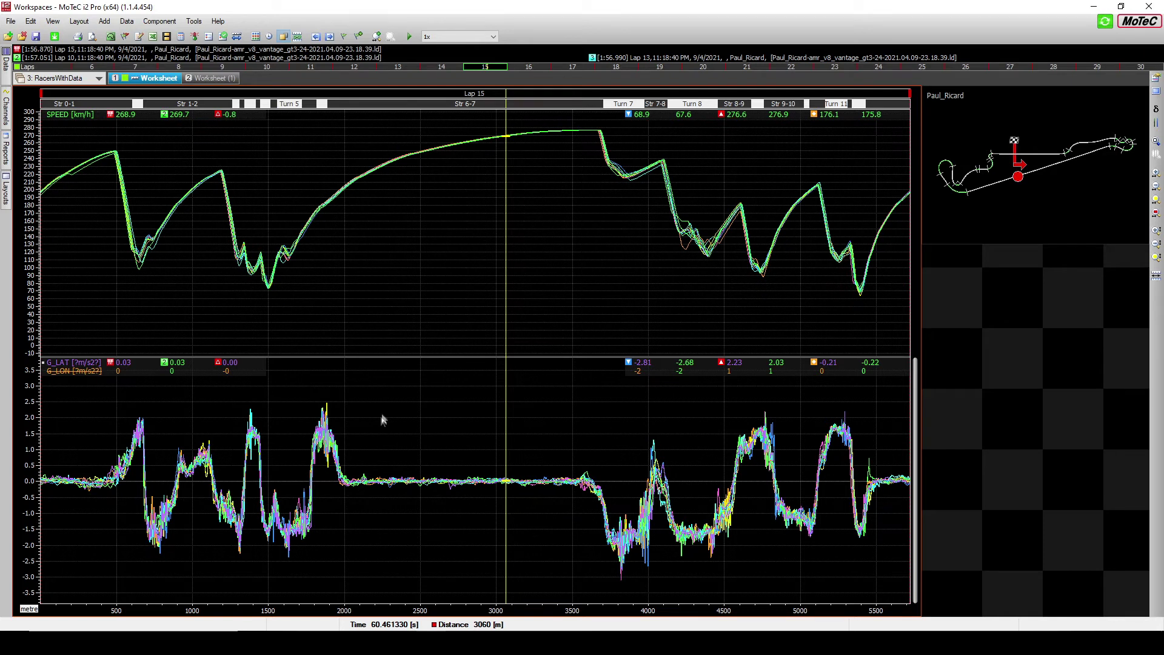
mouse_move(11, 80)
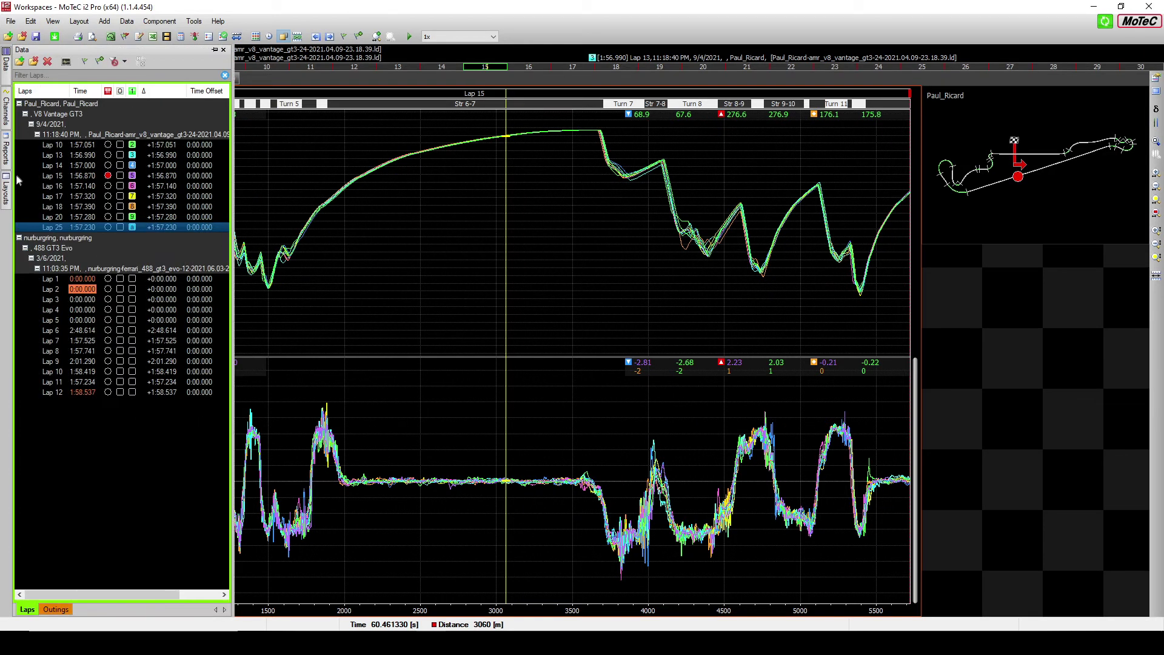
Collapse the nurburgring session, use Clear All Overlays, then overlay only Lap 10.
left_click(19, 238)
right_click(25, 197)
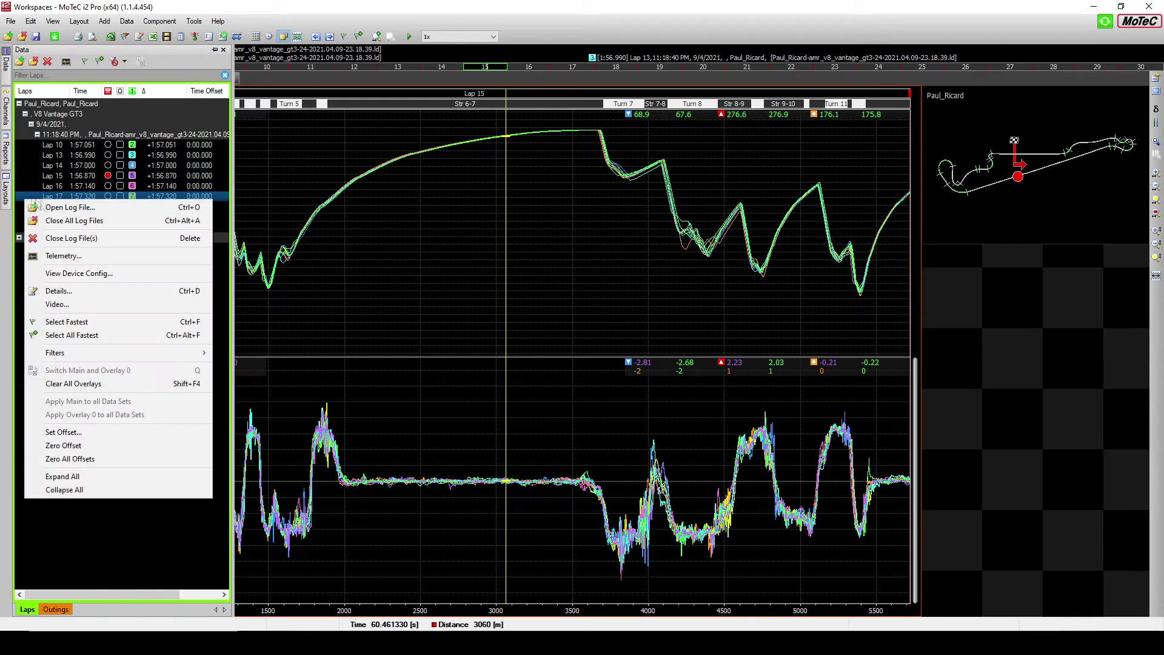
left_click(97, 384)
left_click(120, 145)
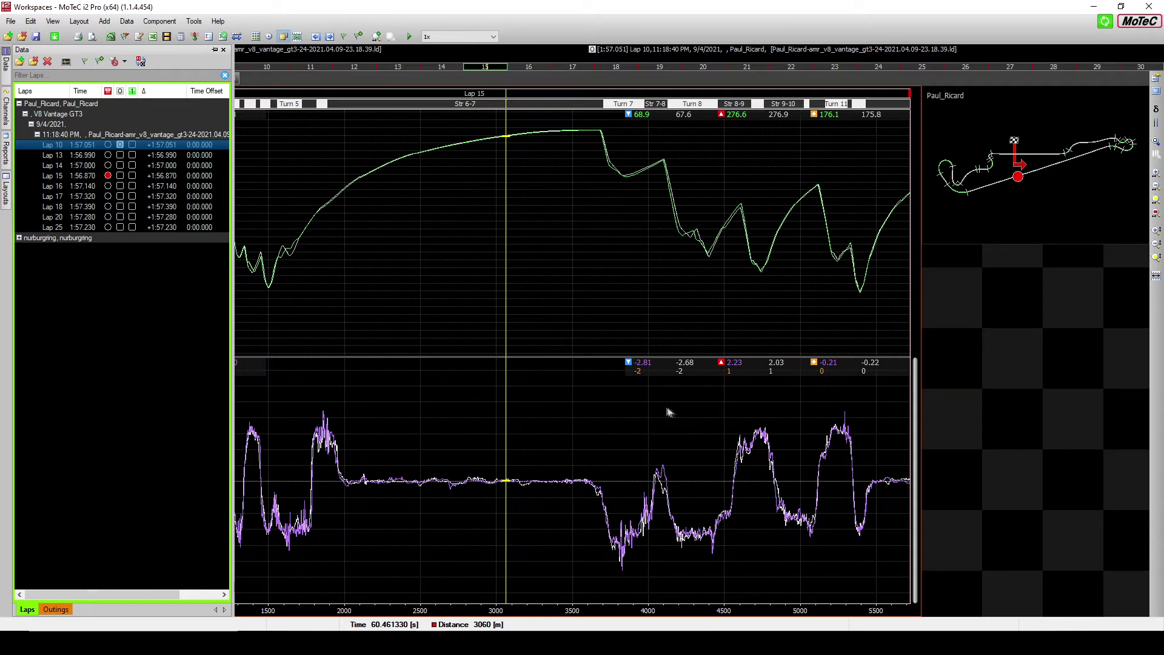
Turn on the graph's Show Measurements and set the cursor near 3367 m for min/max G_LAT.
right_click(559, 428)
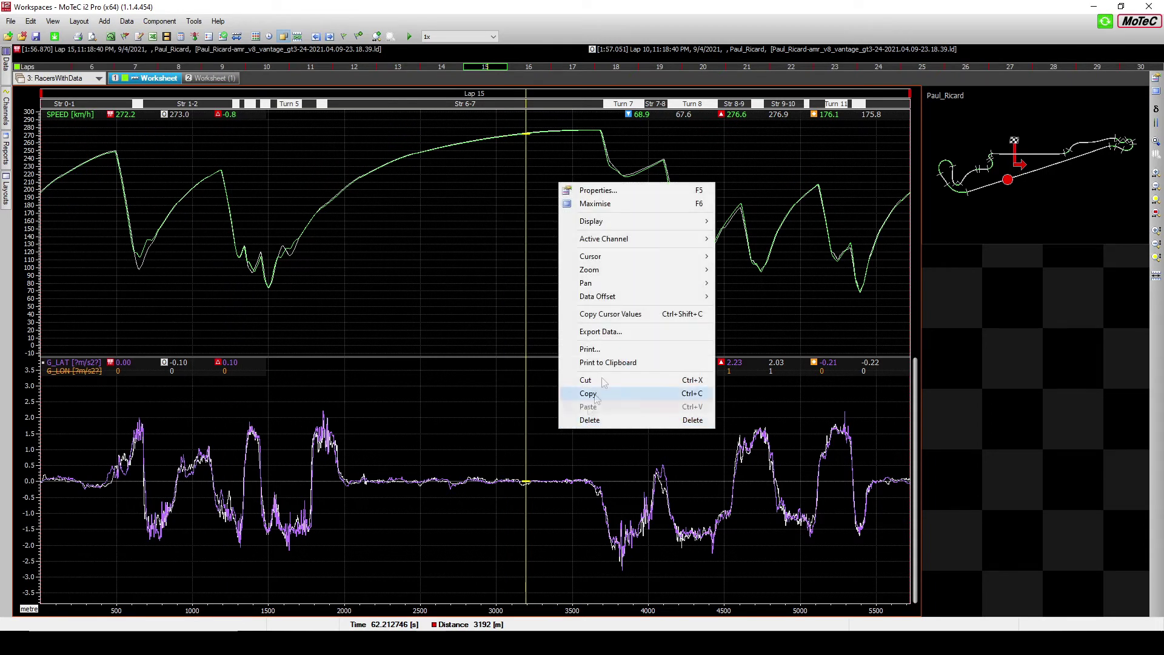
mouse_move(667, 224)
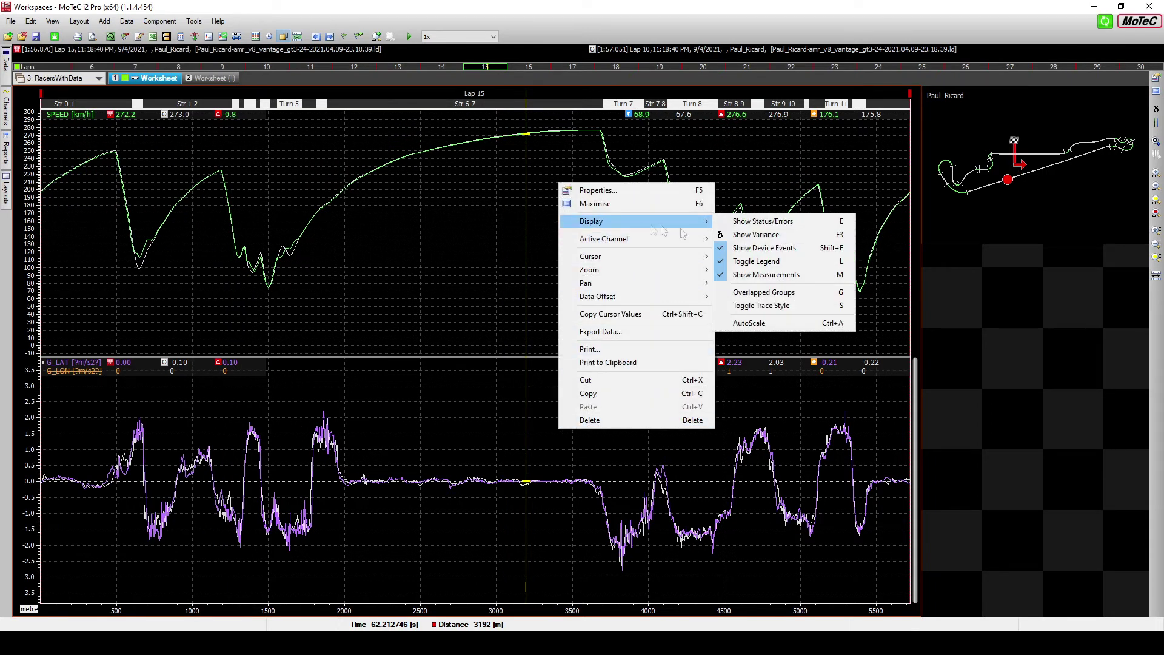
left_click(752, 277)
left_click(587, 449)
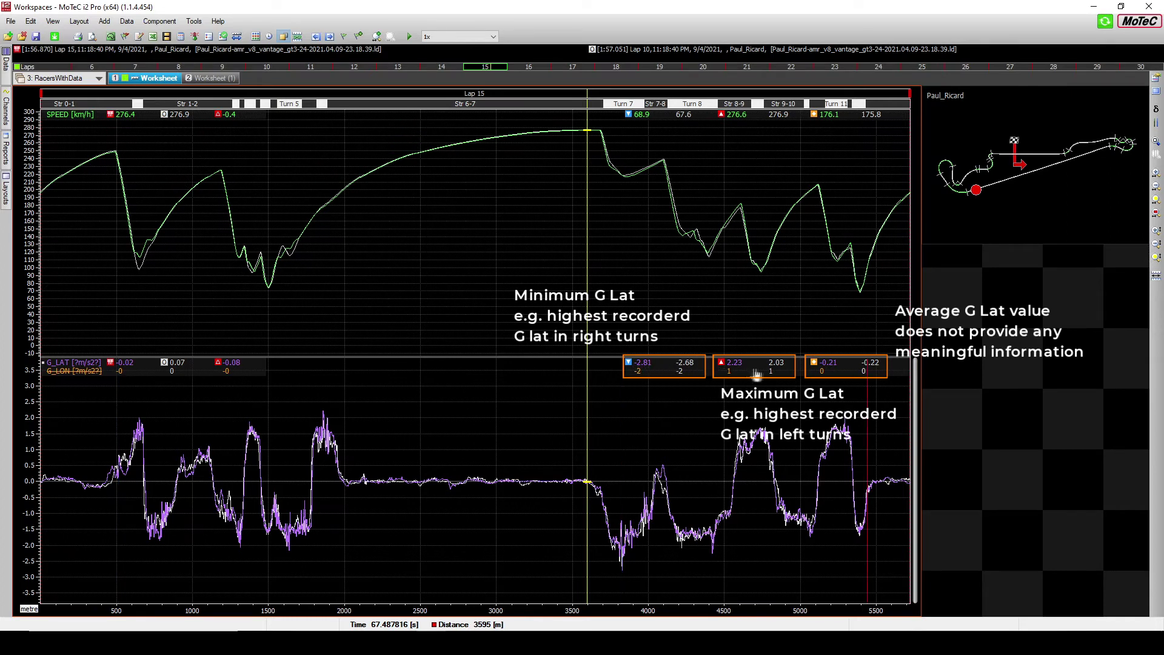
left_click(553, 435)
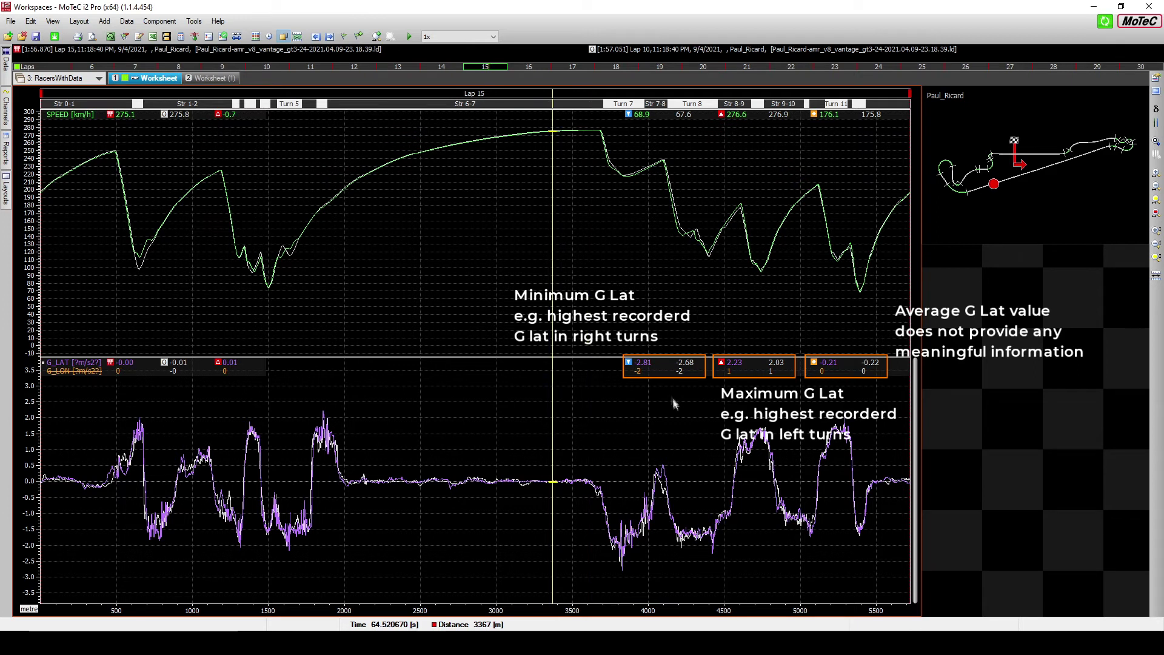
In the laps list, switch the overlay from Lap 10 to Lap 13, G_LAT -2.59 to 2.27.
left_click(7, 68)
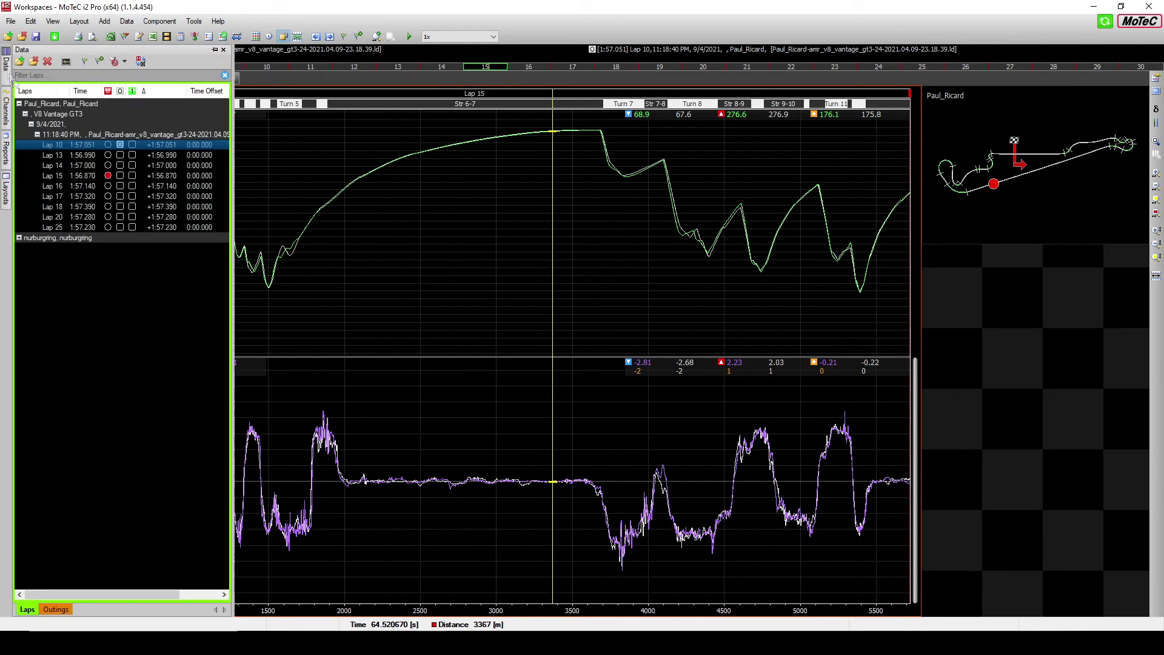
left_click(120, 155)
left_click(120, 166)
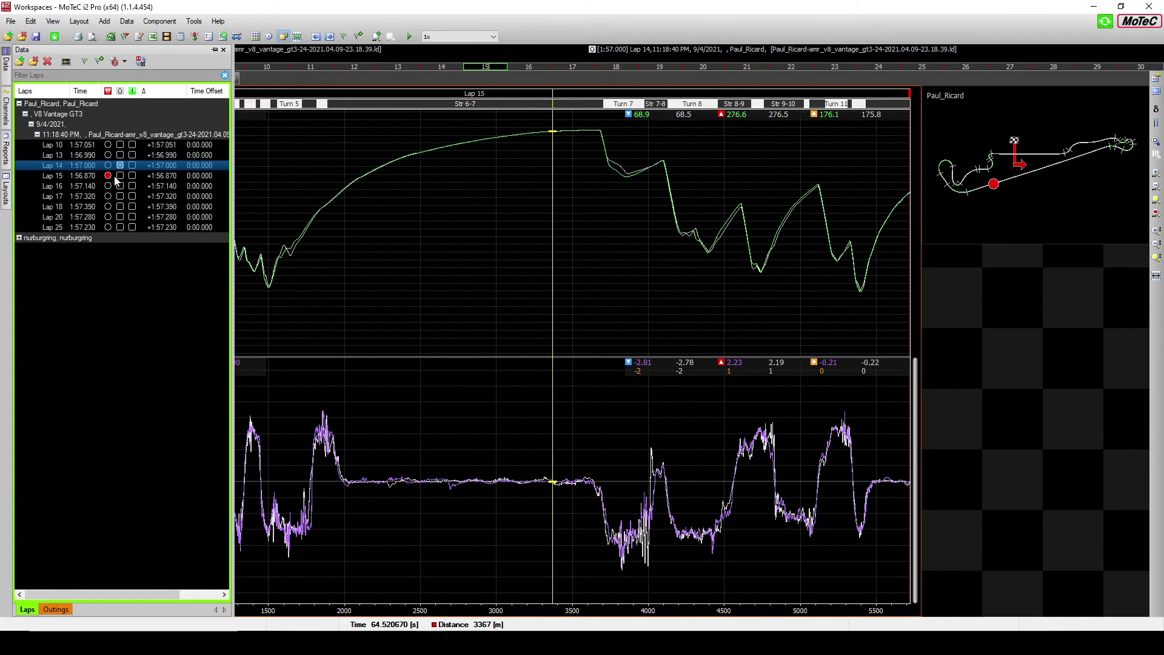
left_click(120, 155)
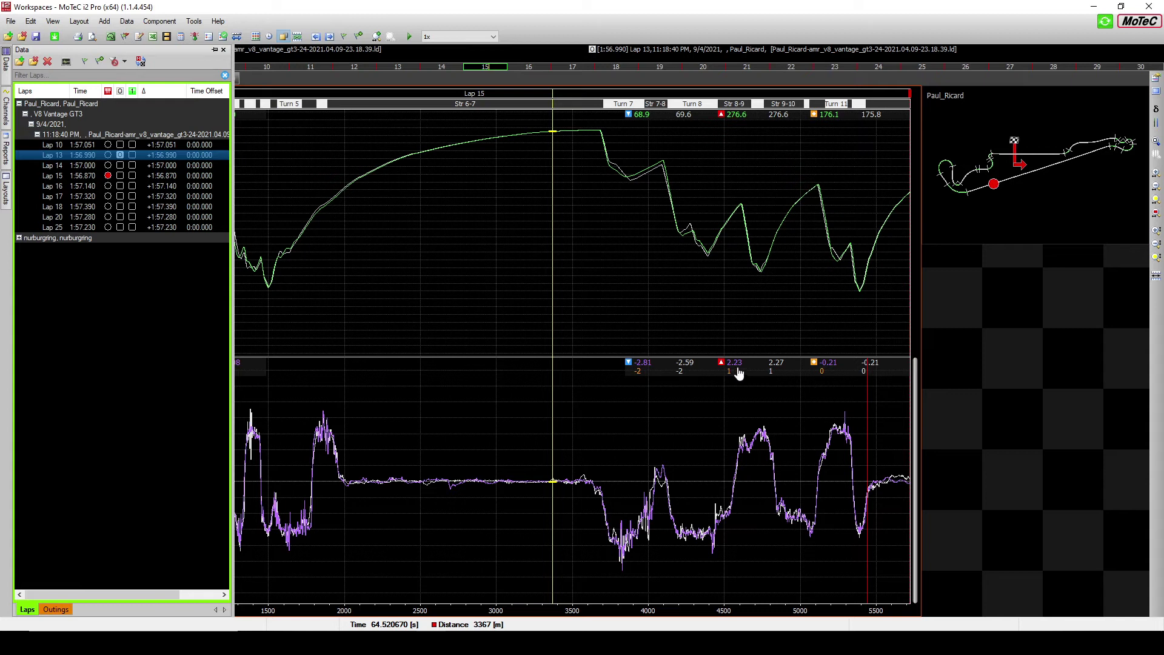
mouse_move(736, 371)
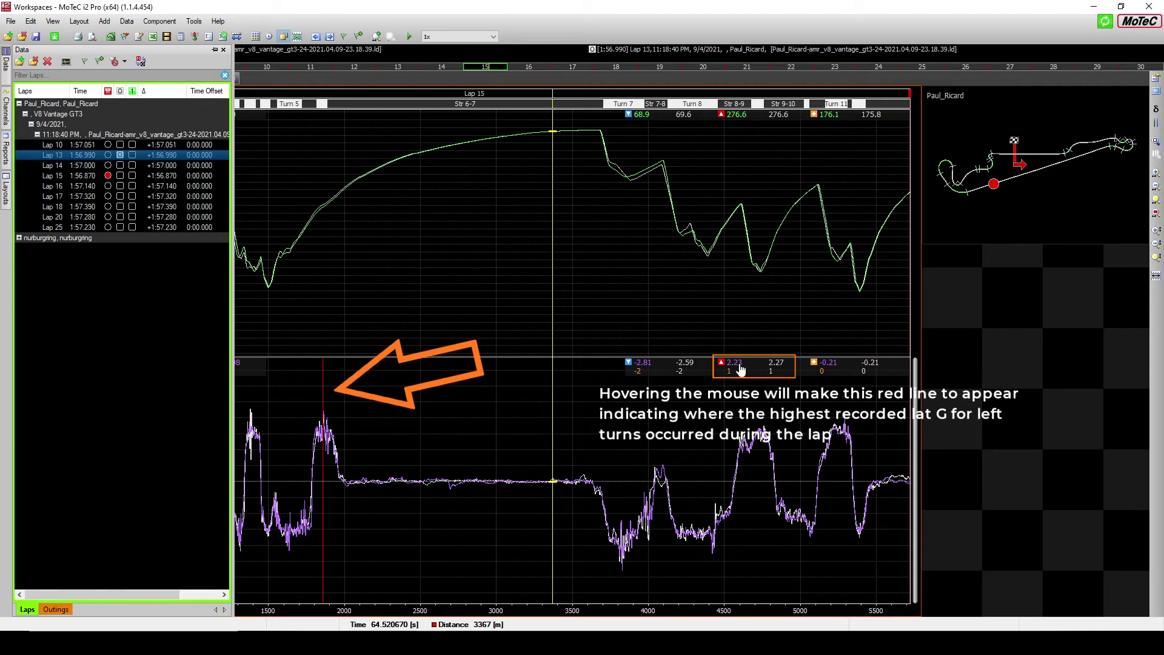
mouse_move(777, 370)
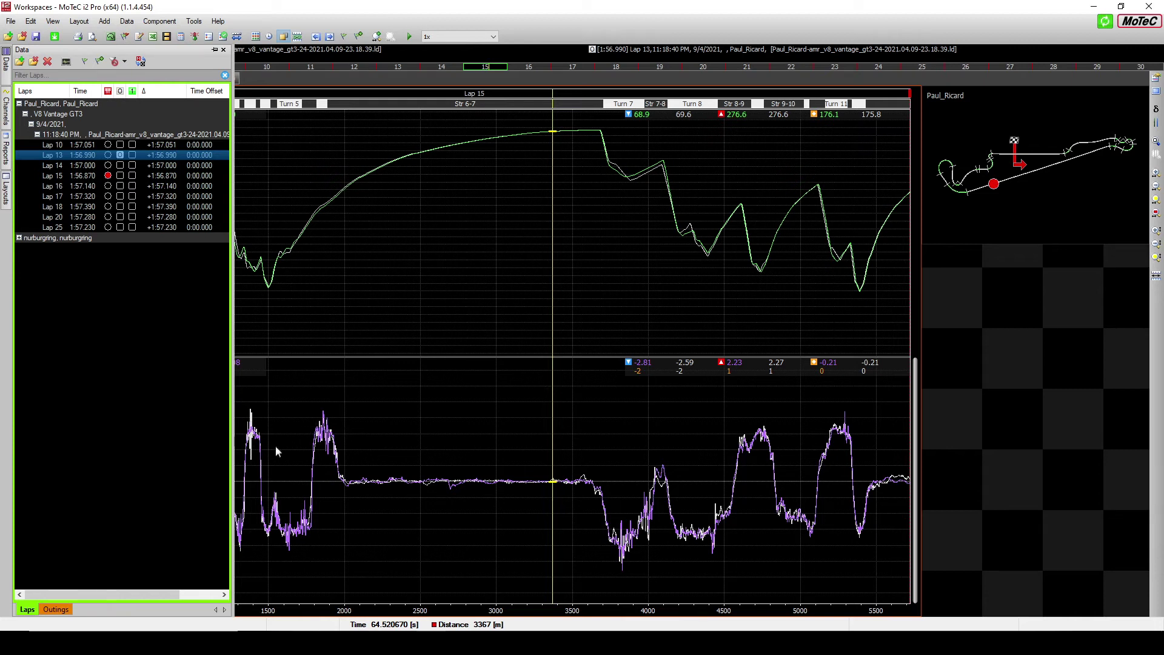
Overlay Lap 14 instead of Lap 13 and place the time cursor near 2481 m.
left_click(119, 166)
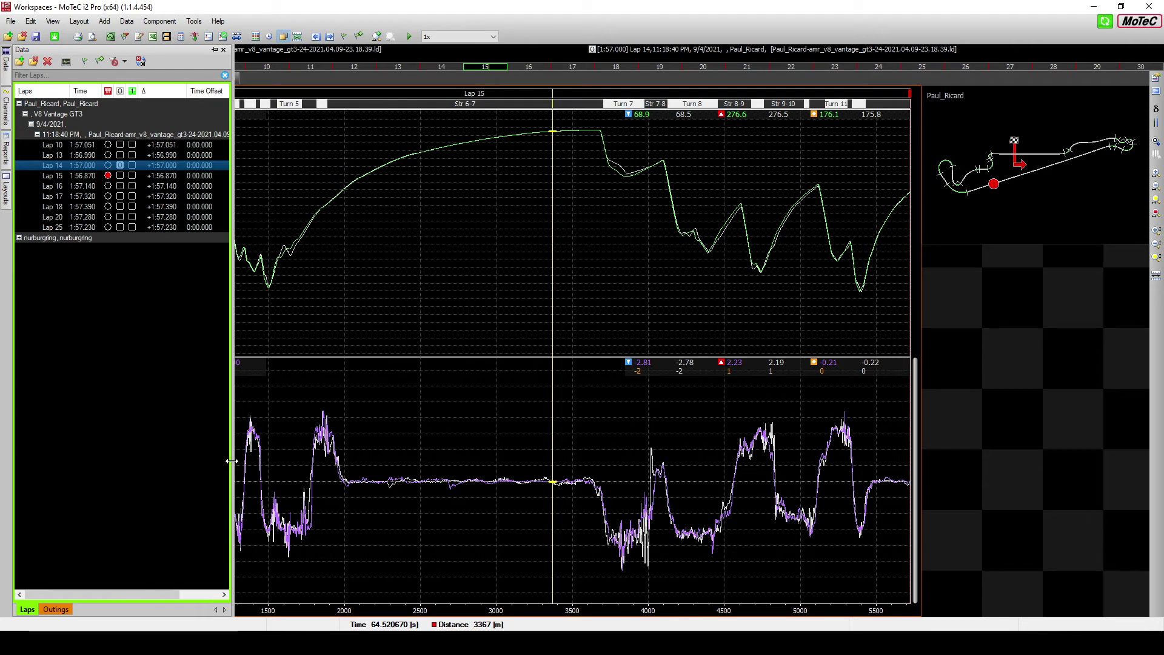
left_click(416, 437)
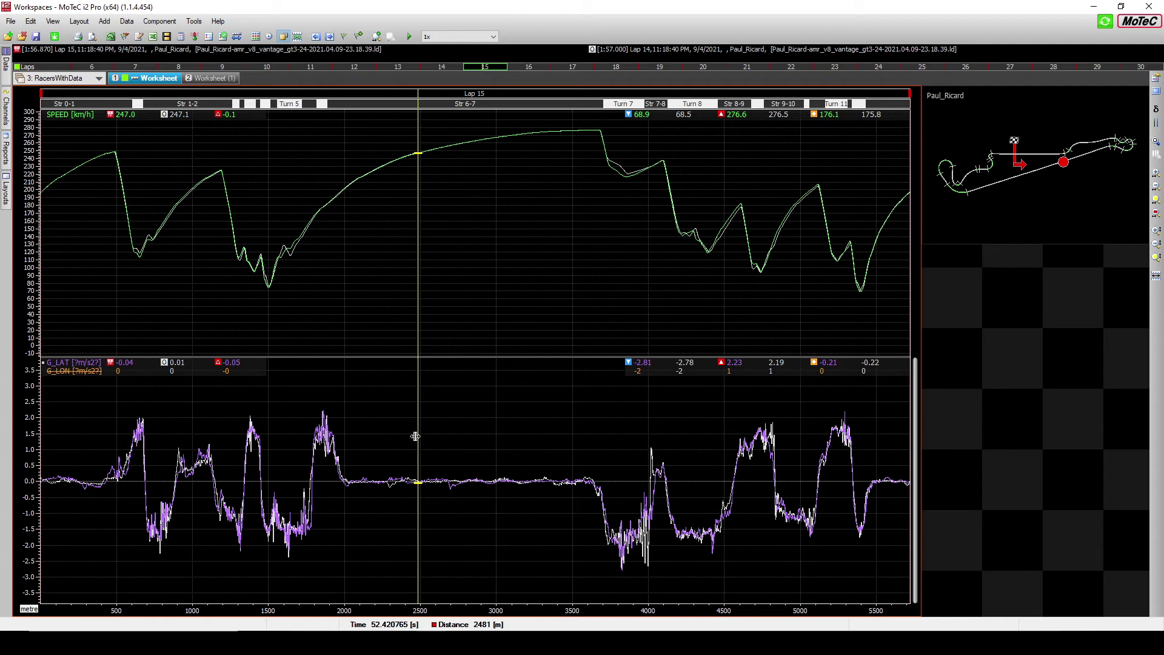
key("Escape")
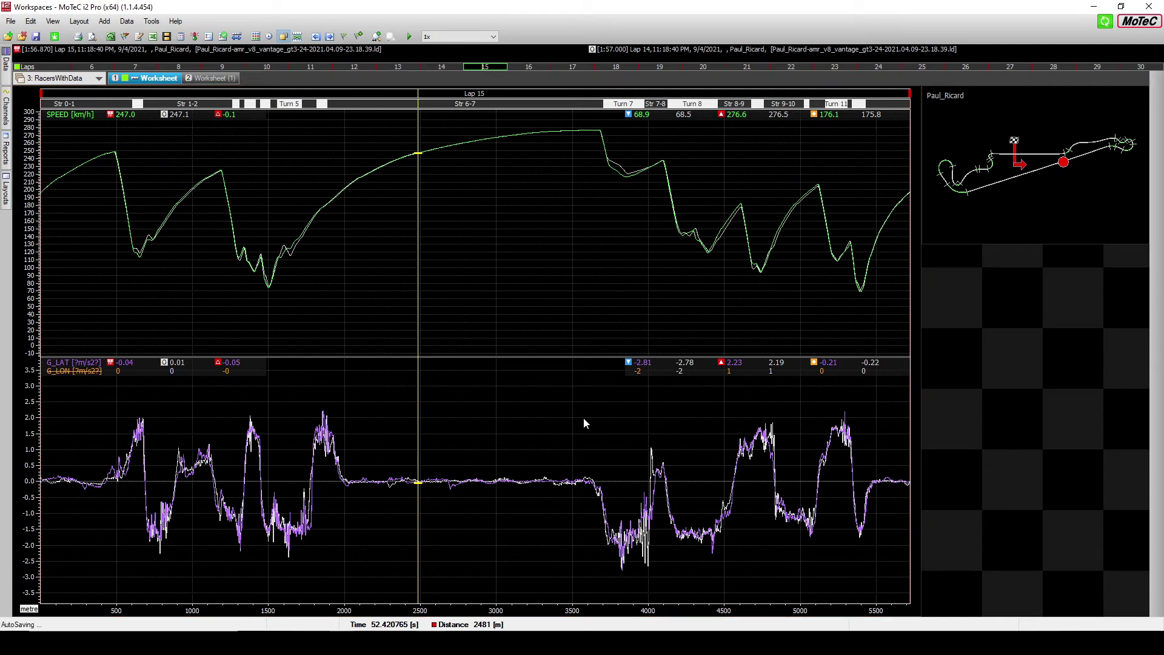